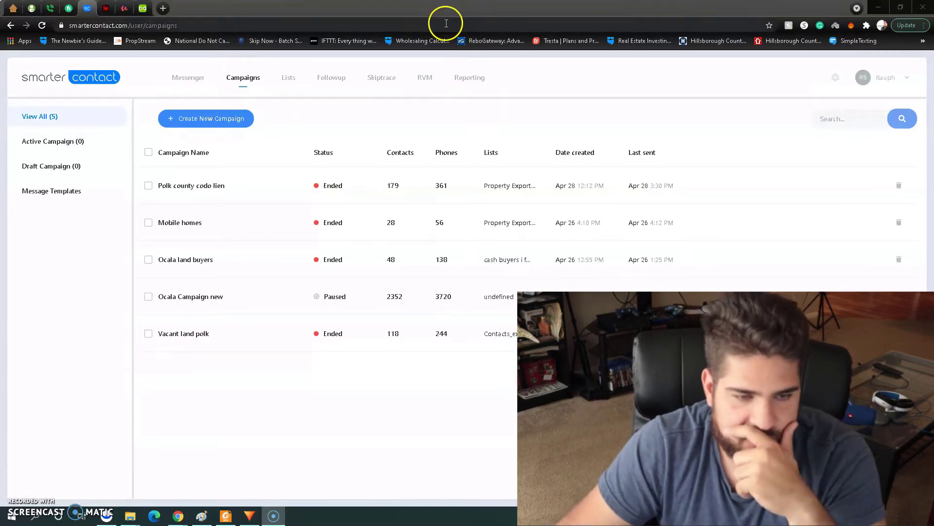
Switch to PropStream and look through the marketing lists in My Properties, down to the Polk county from mailing folder
key("alt+Tab")
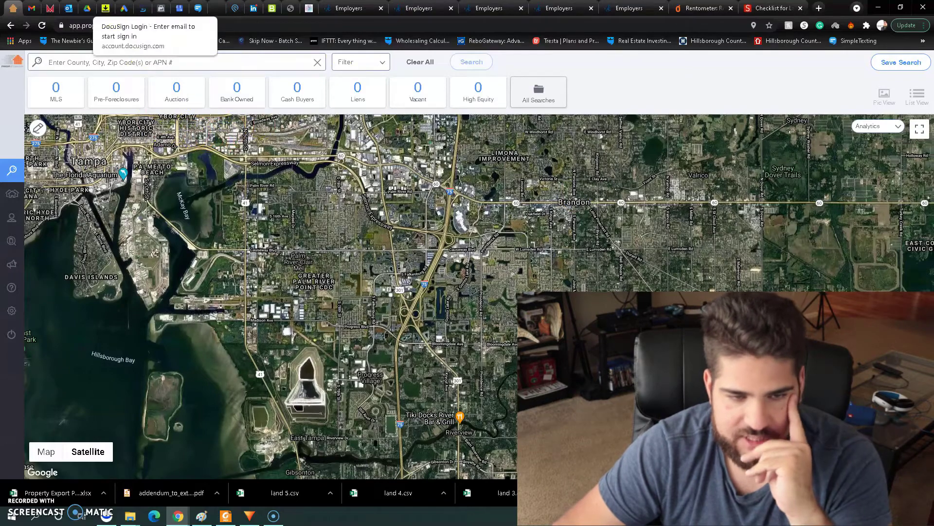
scroll(351, 282, "down", 1)
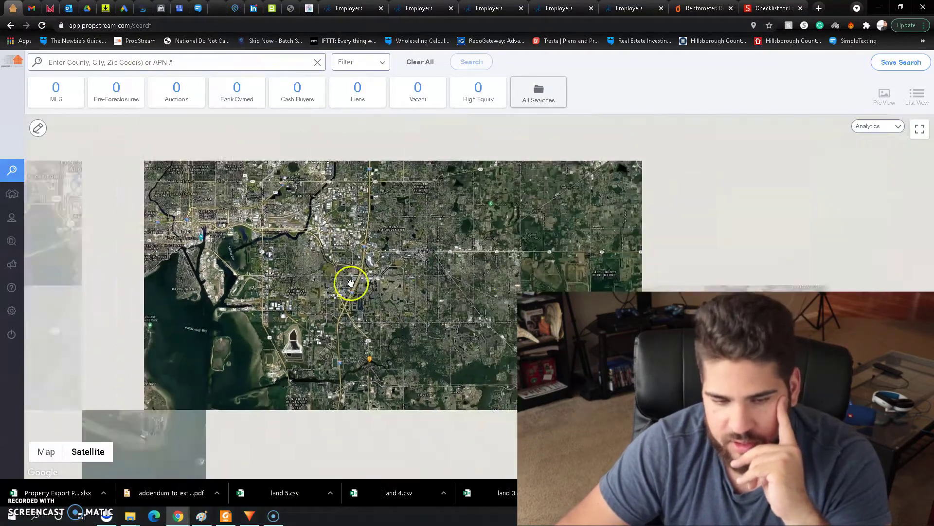
scroll(351, 282, "down", 1)
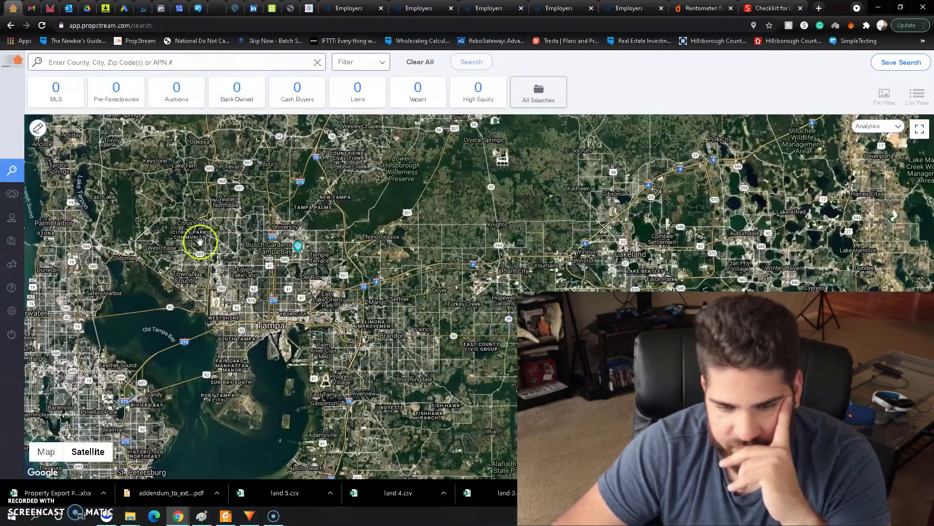
left_click(42, 192)
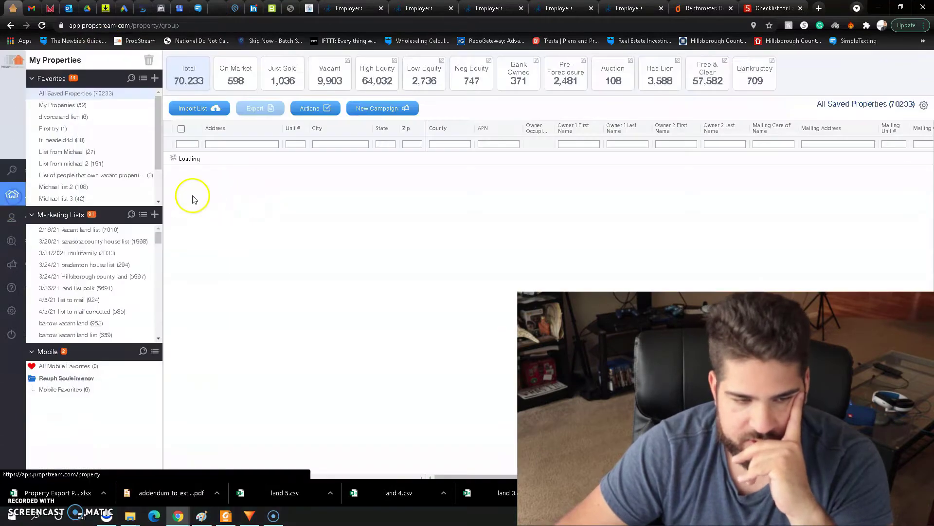
scroll(67, 190, "down", 1)
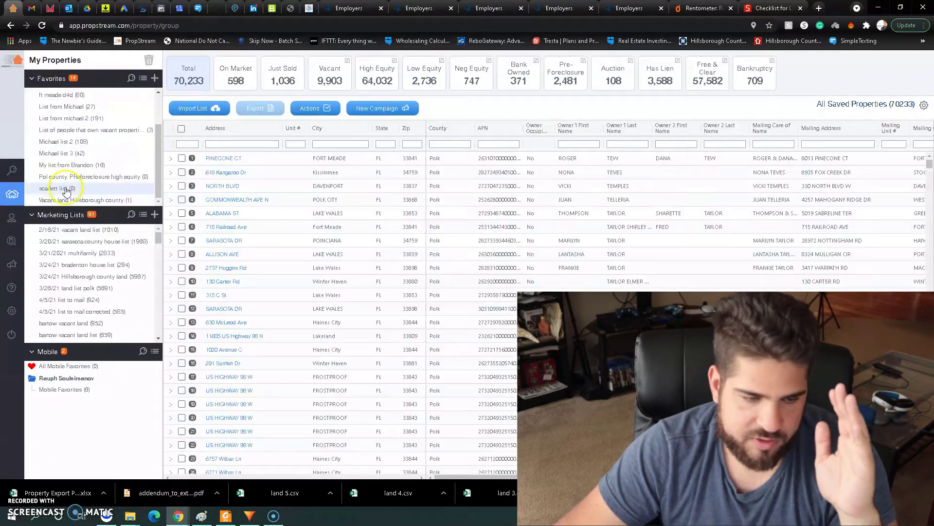
scroll(78, 243, "down", 5)
scroll(88, 276, "down", 5)
scroll(98, 248, "down", 6)
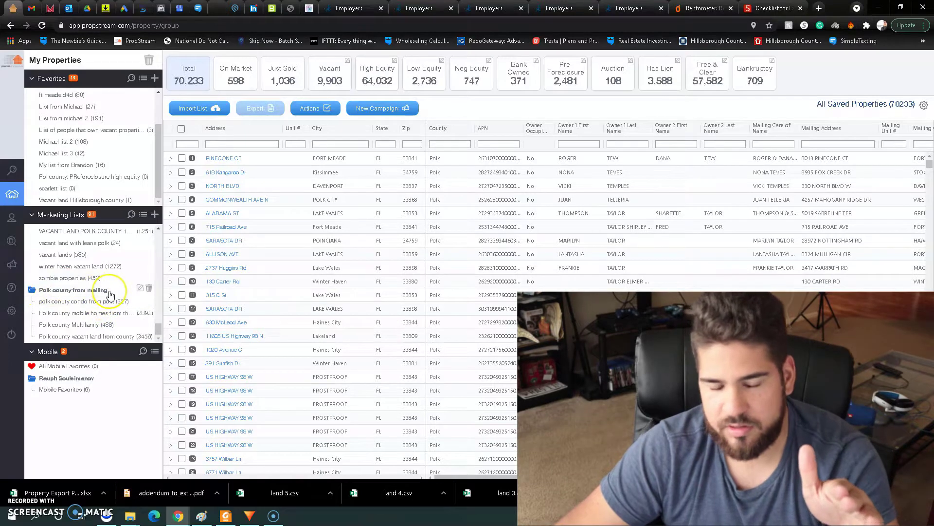
left_click(63, 313)
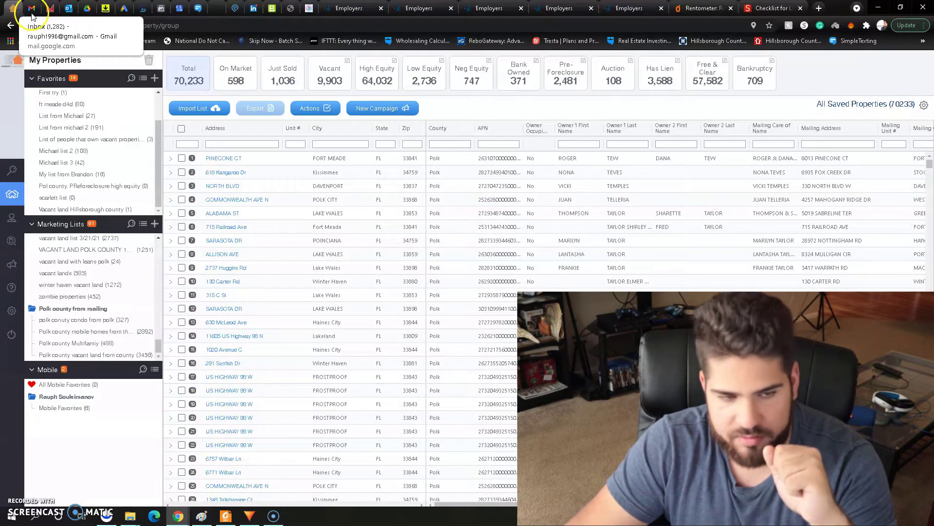
Switch to BatchLeads and look over the inbox messages and their status filters
left_click(141, 8)
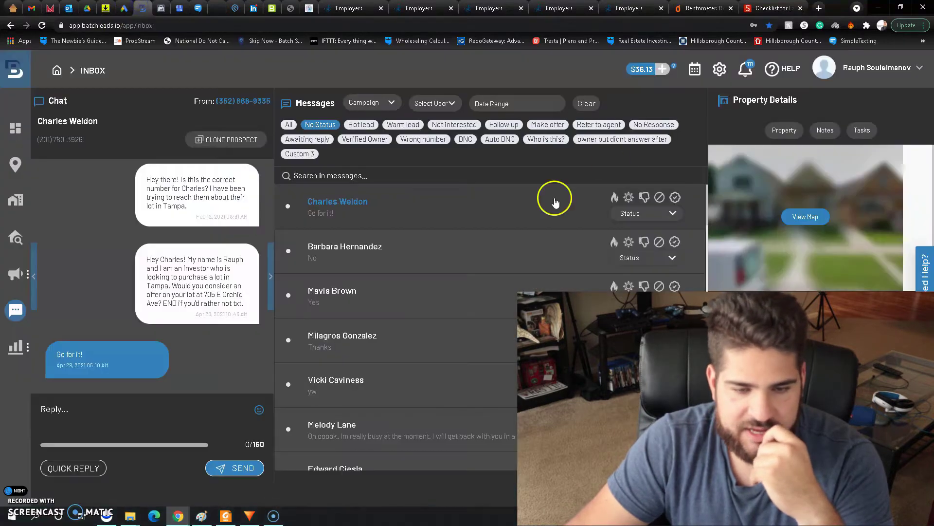
left_click(291, 125)
left_click(306, 126)
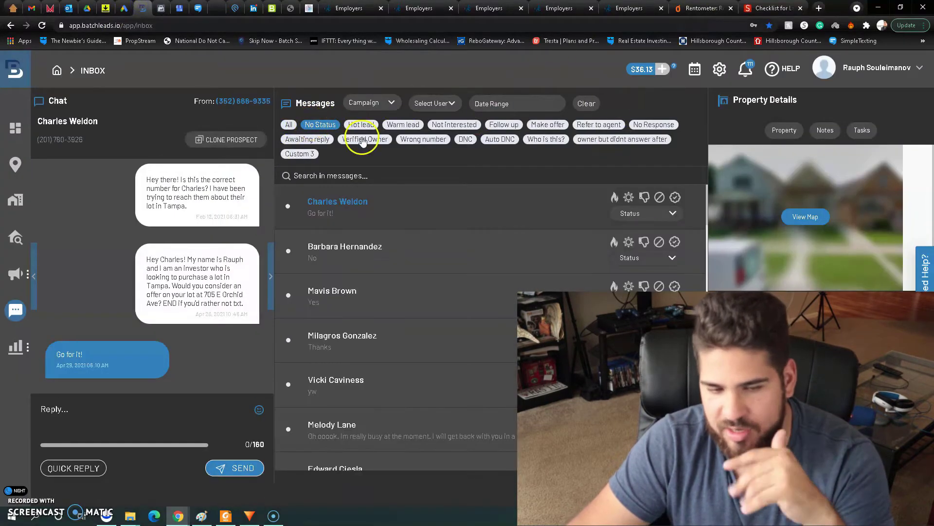
left_click(161, 7)
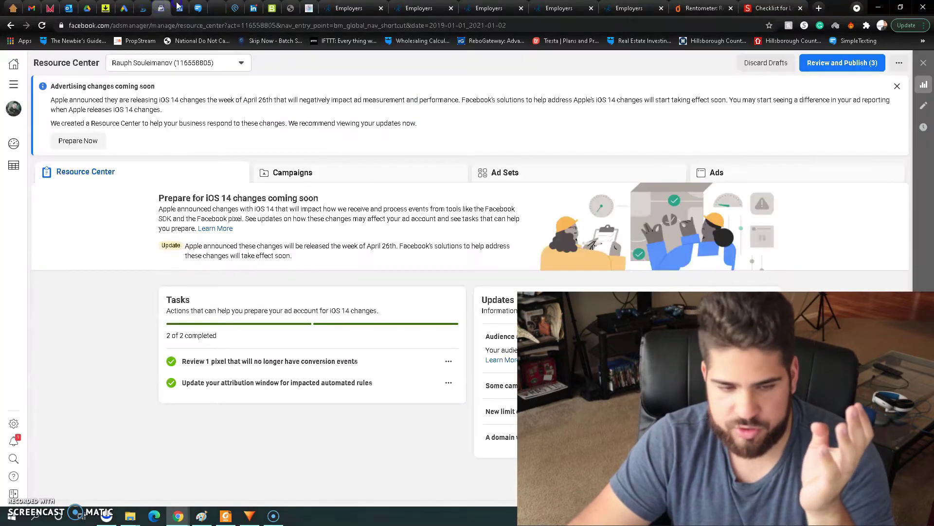
left_click(179, 7)
left_click(215, 7)
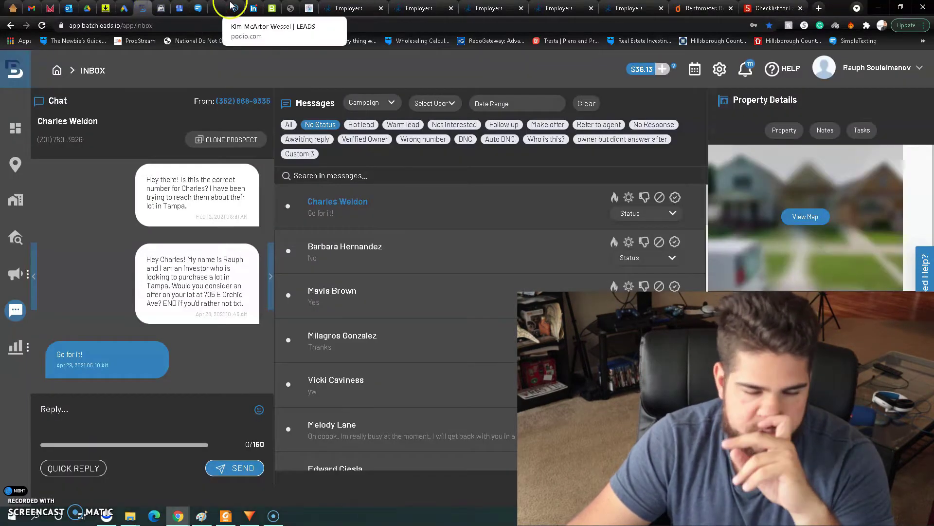
left_click(198, 8)
left_click(216, 8)
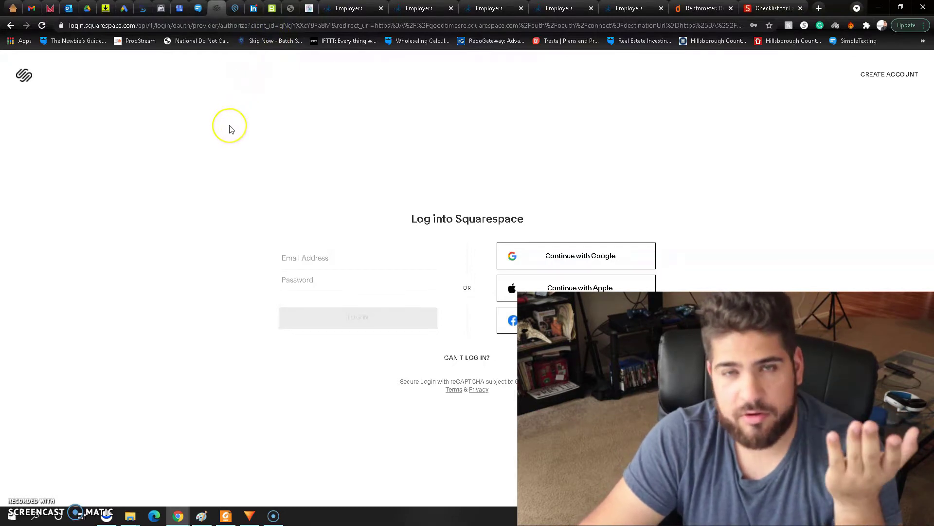
left_click(212, 88)
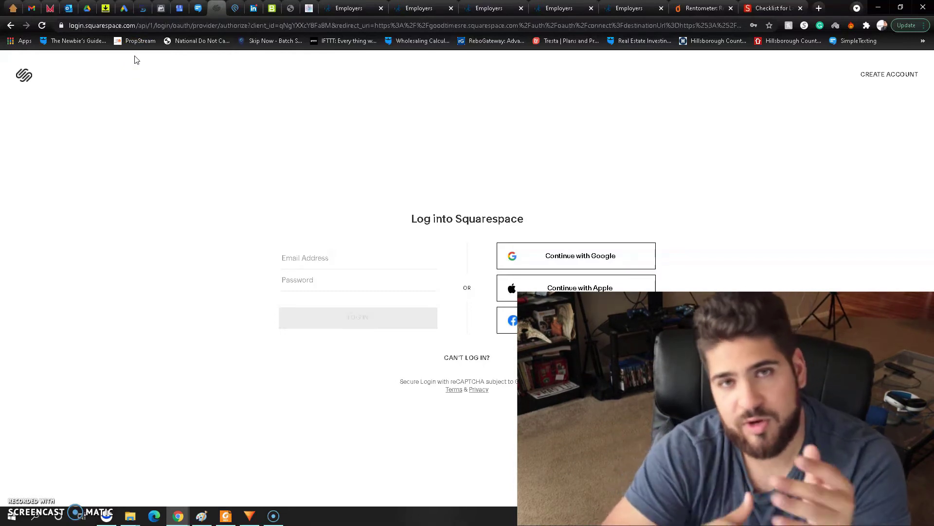
Switch to Podio and look over the seller lead record with its property address and status options
left_click(235, 8)
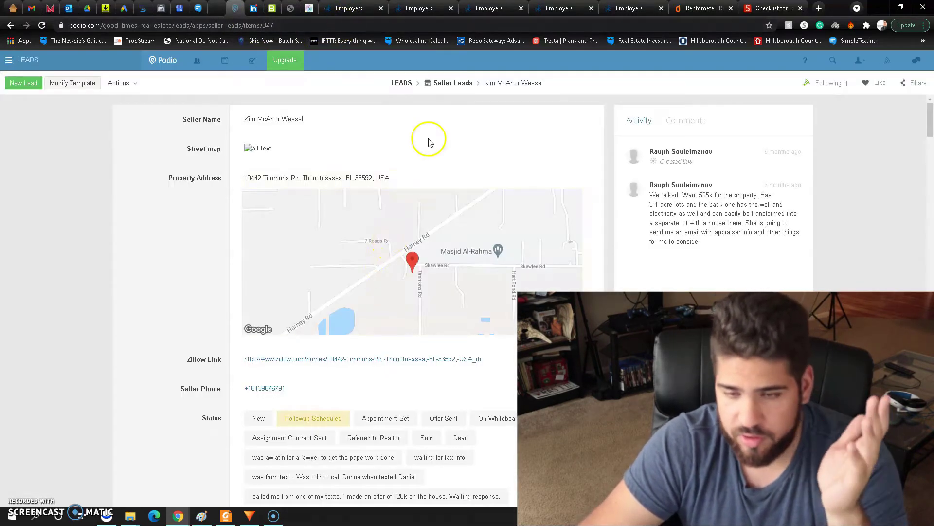
scroll(413, 134, "down", 1)
left_click(171, 61)
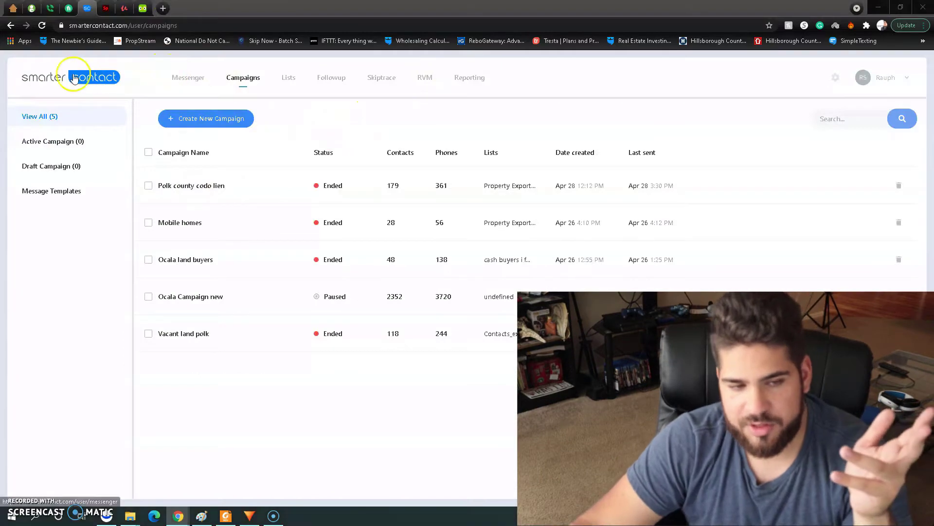
Switch to Smarter Contact, filter the campaign report by Ocala land buyers, and reset it to all campaigns
left_click(93, 78)
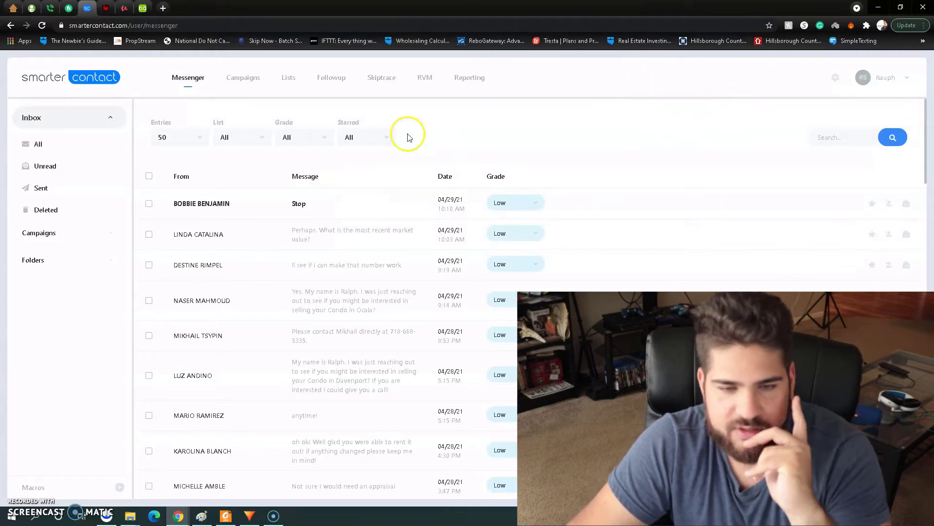
left_click(835, 89)
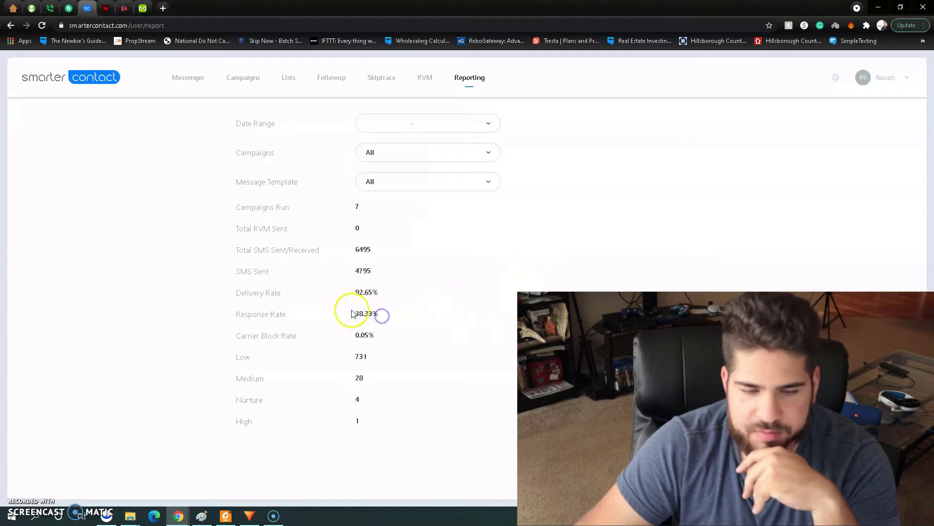
left_click(392, 153)
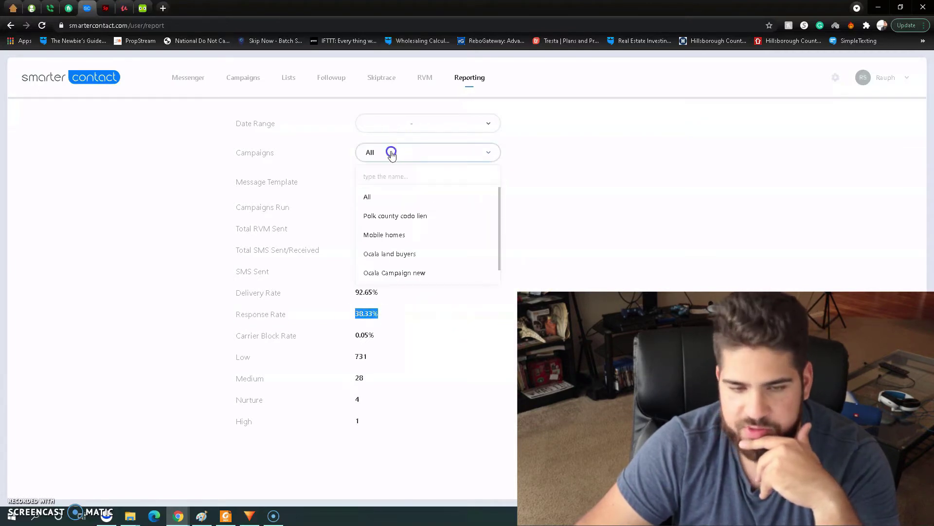
left_click(407, 258)
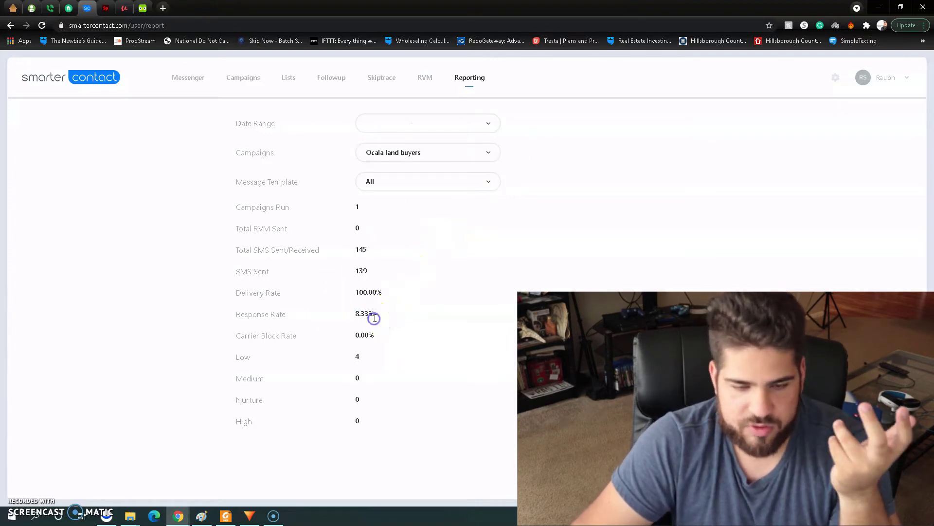
left_click(409, 161)
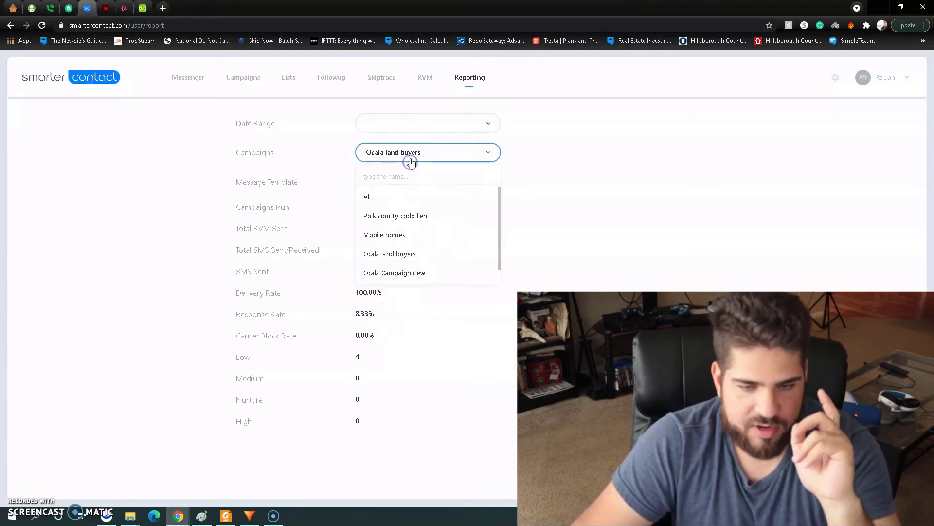
left_click(389, 196)
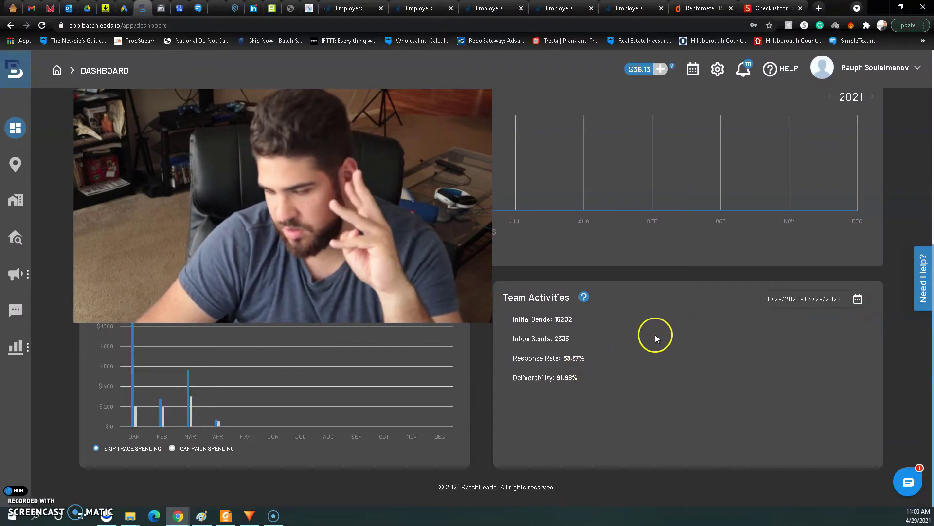
Switch to the BatchLeads dashboard and examine the response rate and initial sends under Team Activities
left_click_drag(589, 359, 561, 360)
left_click(593, 370)
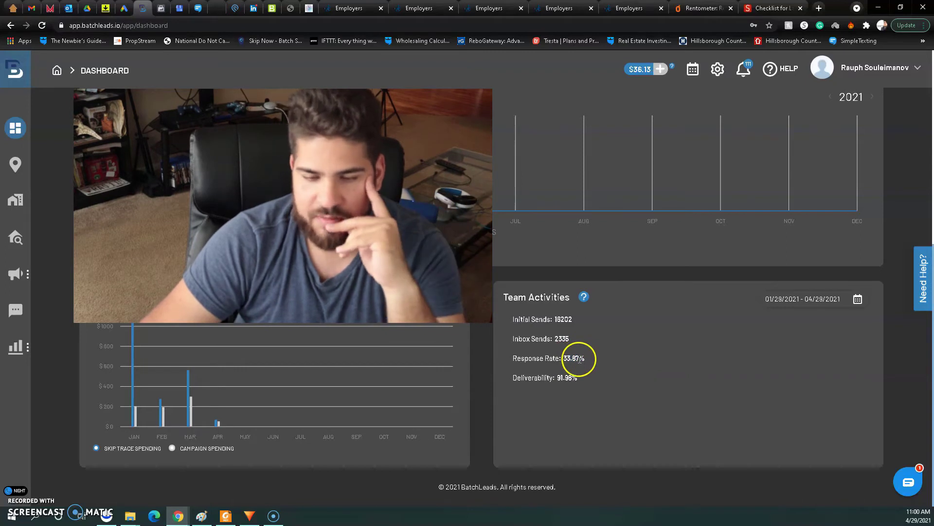
left_click(573, 323)
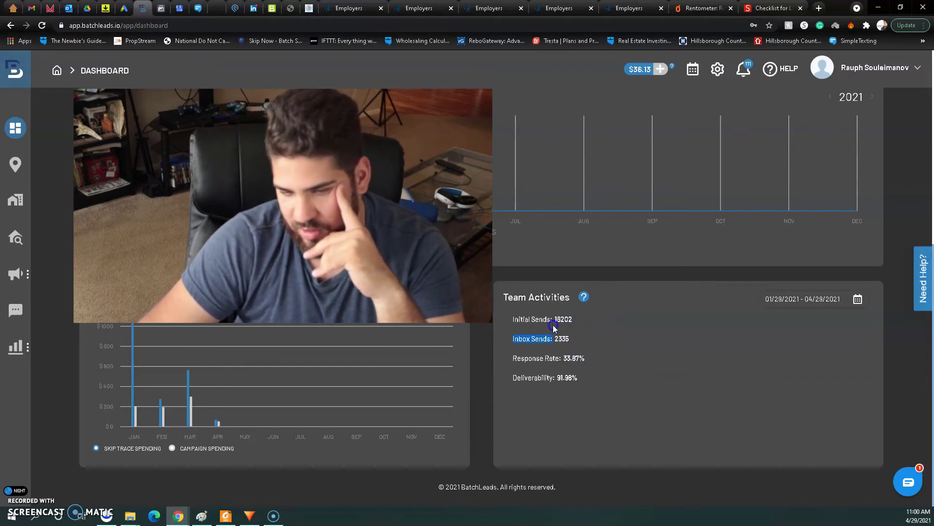
double_click(564, 319)
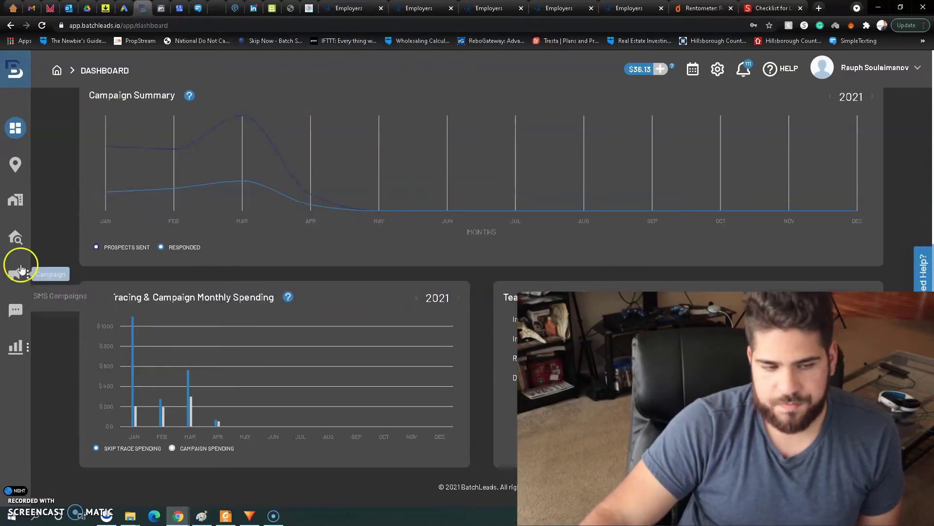
Open the BatchLeads inbox and look over the replies under the All status
left_click(16, 310)
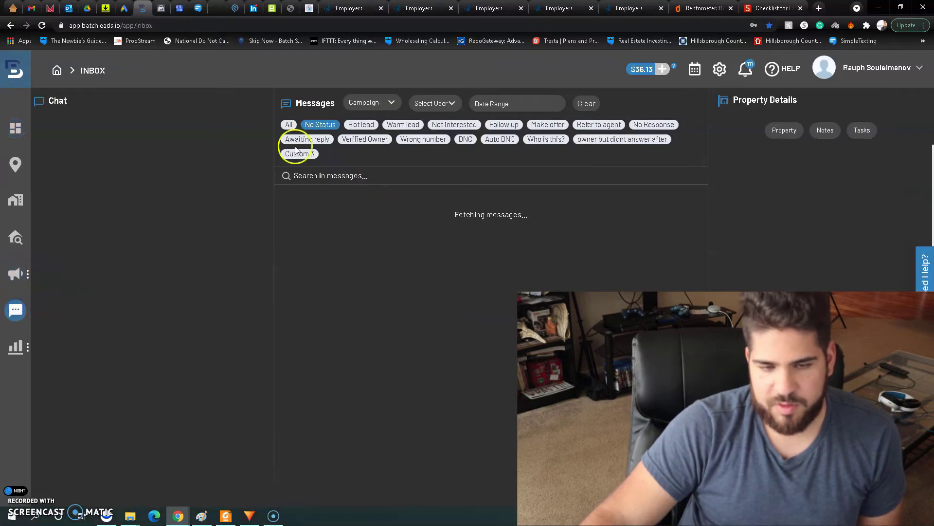
left_click(361, 125)
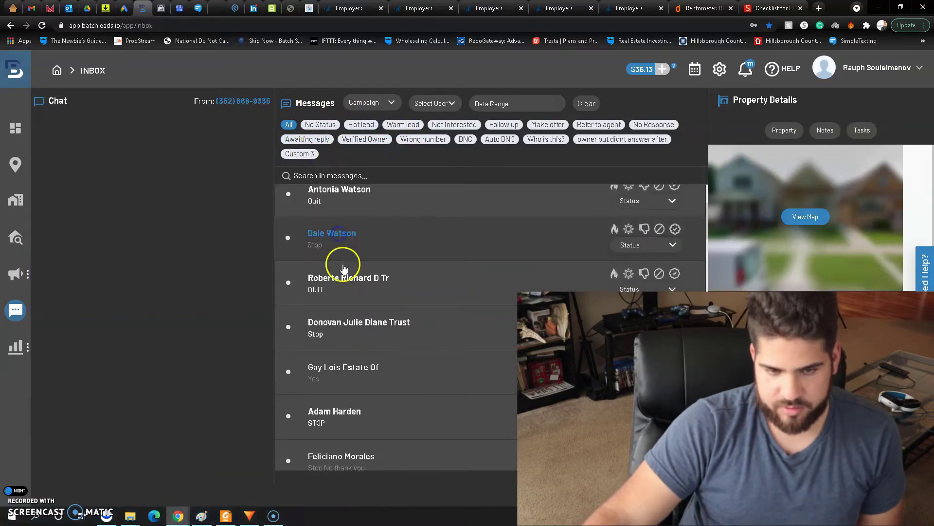
left_click(347, 197)
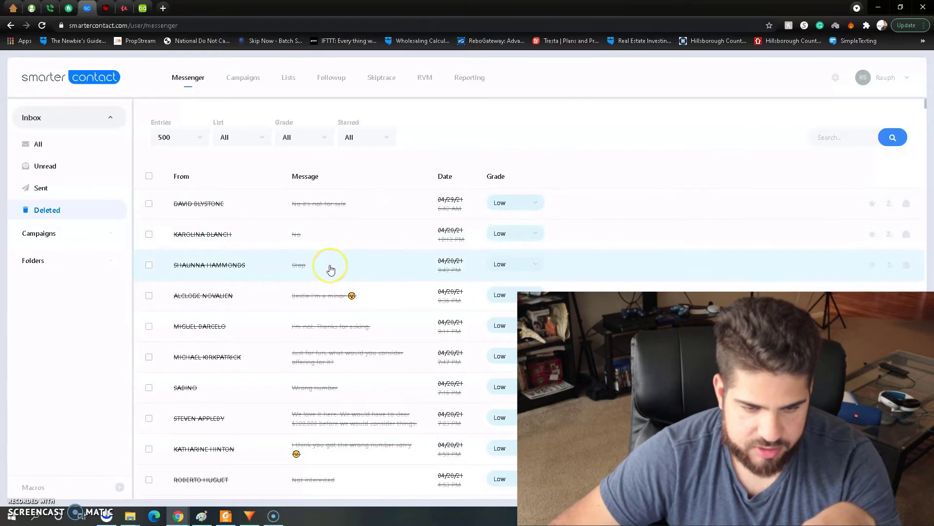
Switch to Smarter Contact and read through the replies in the Messenger's Deleted folder
scroll(331, 269, "down", 7)
scroll(340, 248, "down", 3)
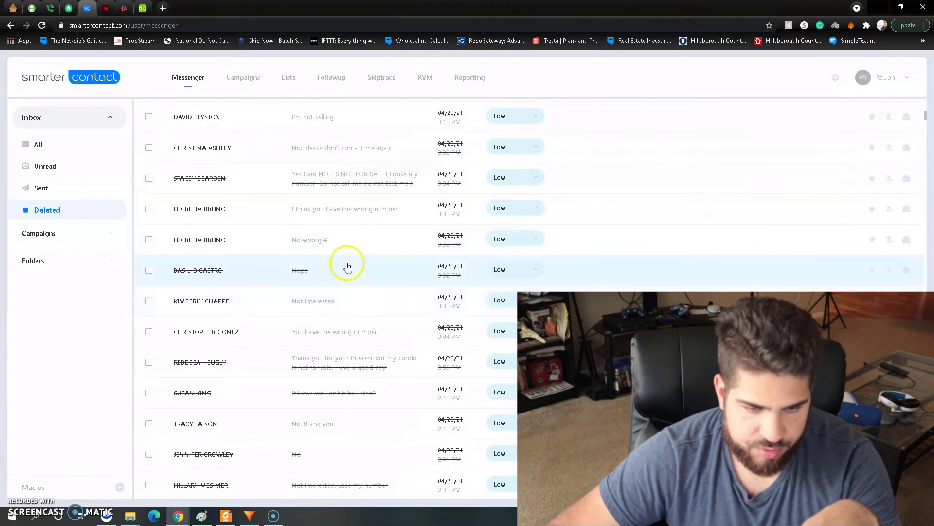
scroll(342, 276, "down", 7)
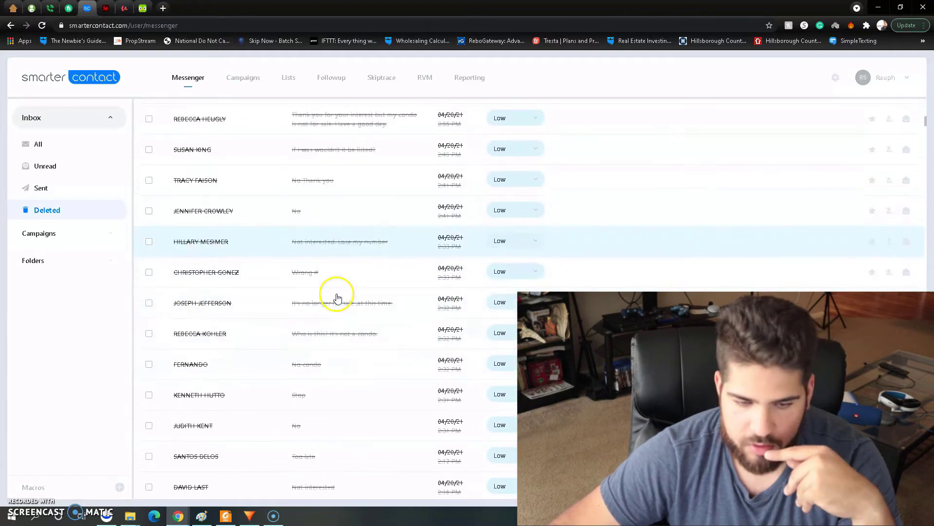
scroll(307, 307, "down", 3)
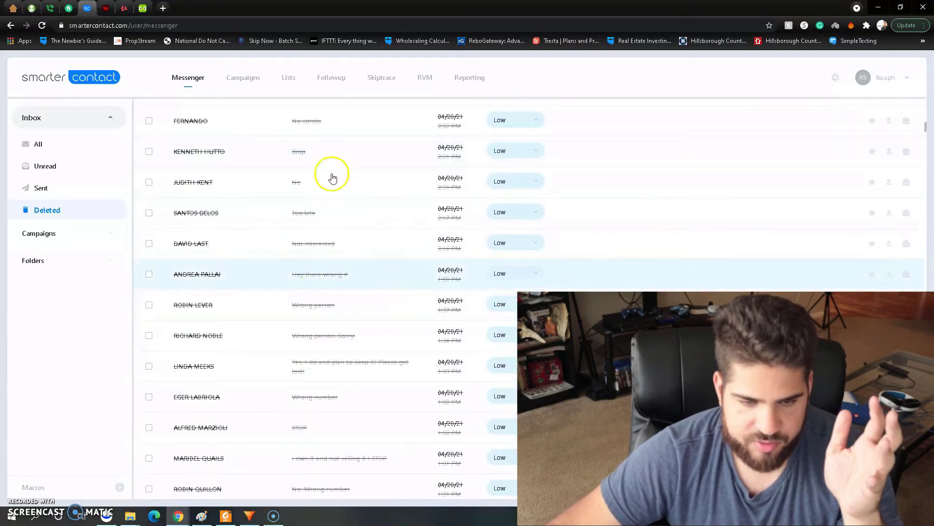
scroll(402, 267, "down", 7)
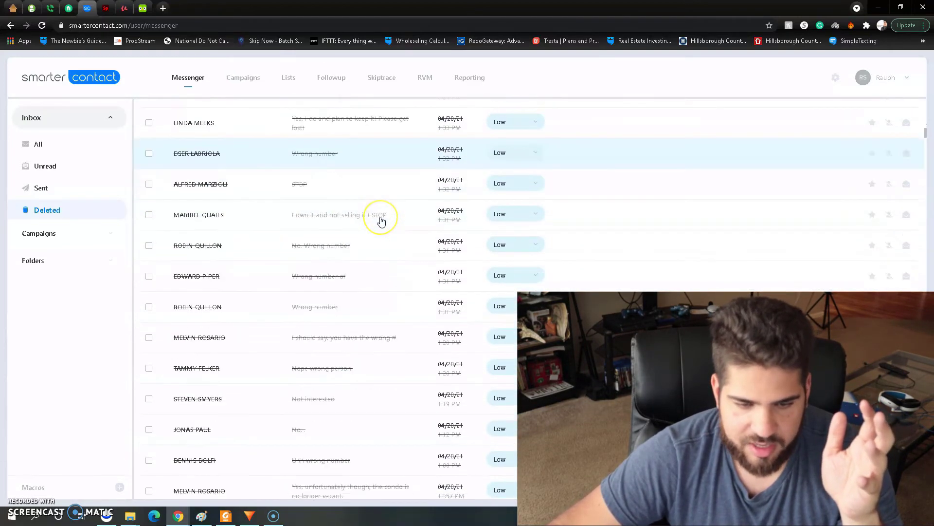
scroll(381, 222, "down", 6)
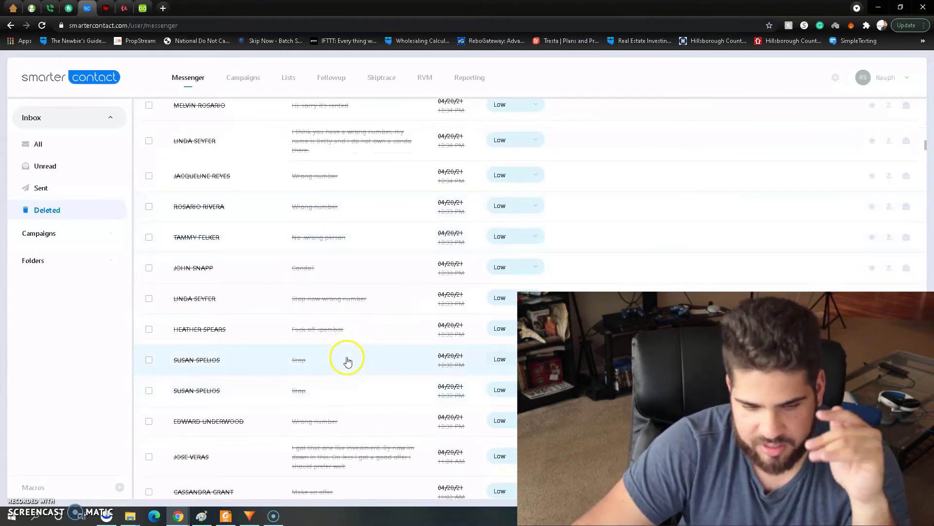
scroll(343, 355, "down", 5)
scroll(331, 335, "down", 6)
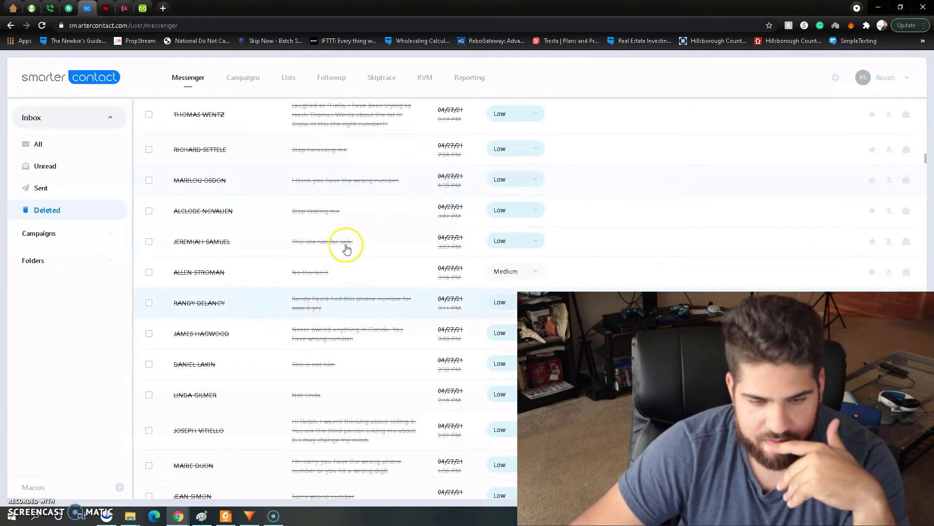
scroll(343, 310, "down", 3)
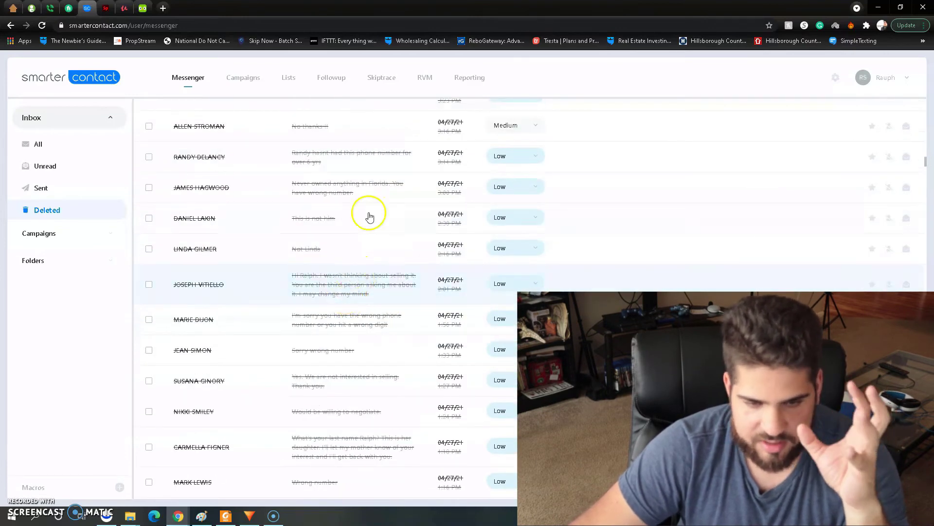
scroll(370, 219, "down", 10)
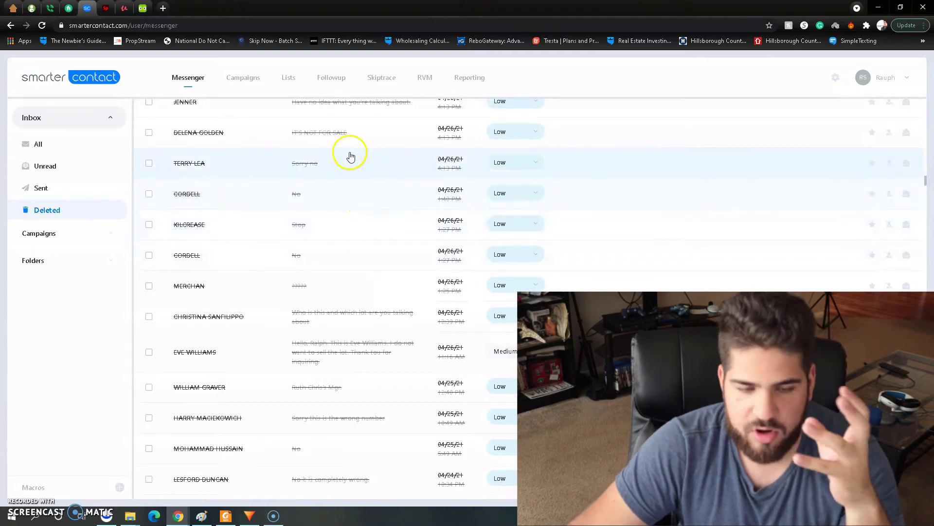
Look over more deleted replies and the list of all campaigns before returning to the Messenger inbox
scroll(363, 281, "down", 5)
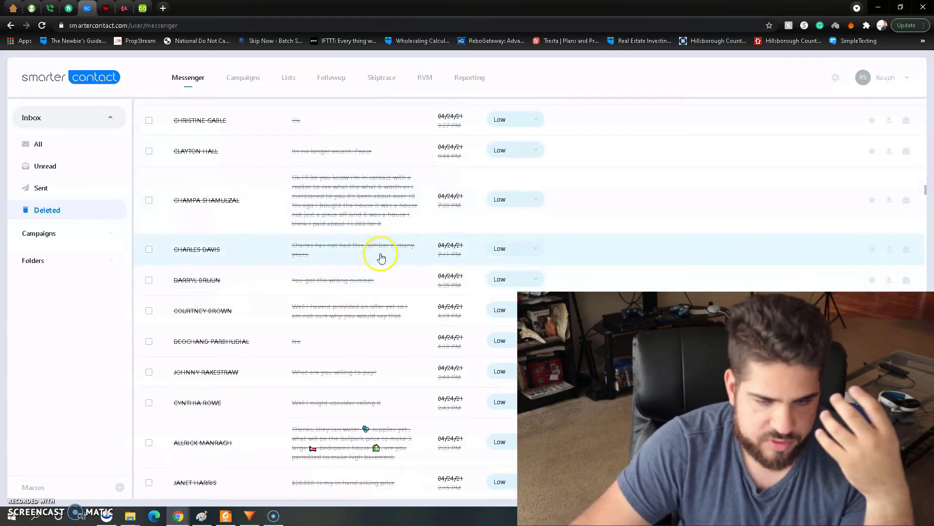
left_click(258, 77)
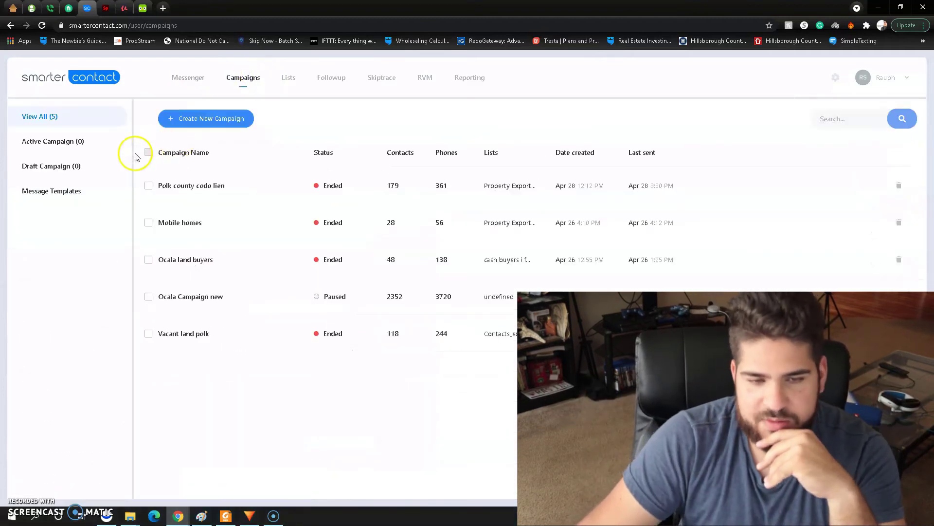
left_click(189, 79)
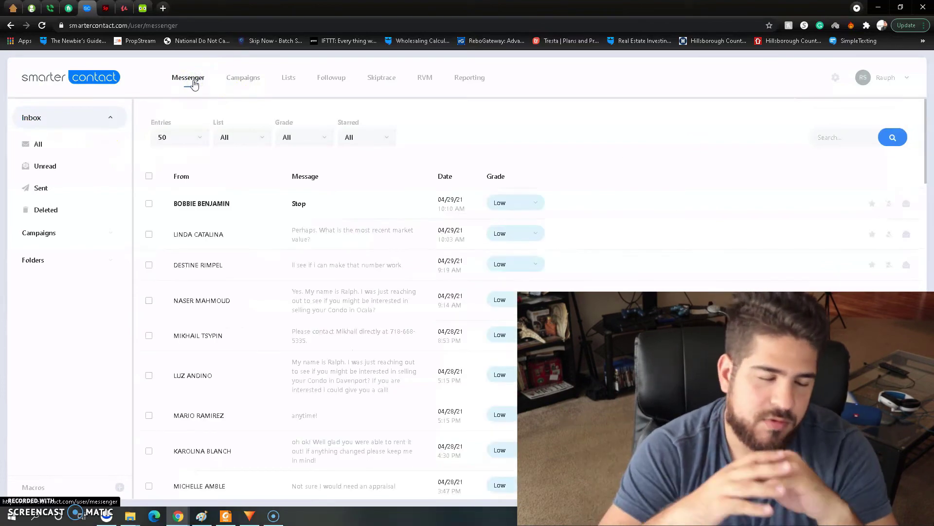
Switch to BeenVerified, open its dashboard, and look over the Identity Hub and the available search types
key("ctrl+2")
left_click(219, 96)
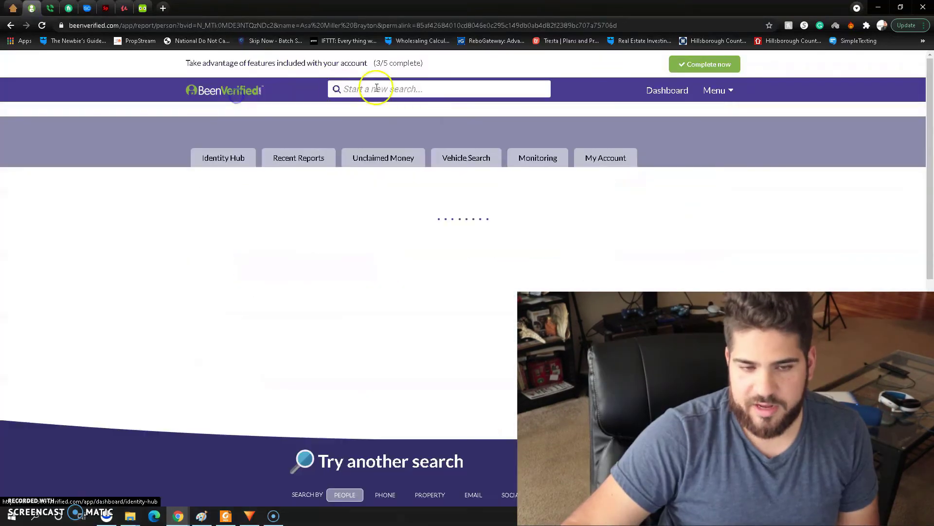
left_click(392, 100)
left_click(233, 97)
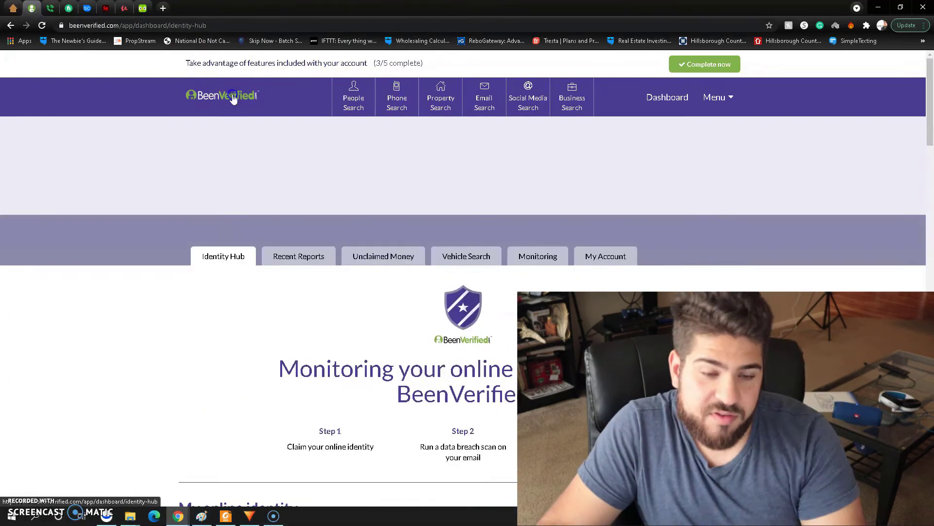
scroll(430, 215, "down", 4)
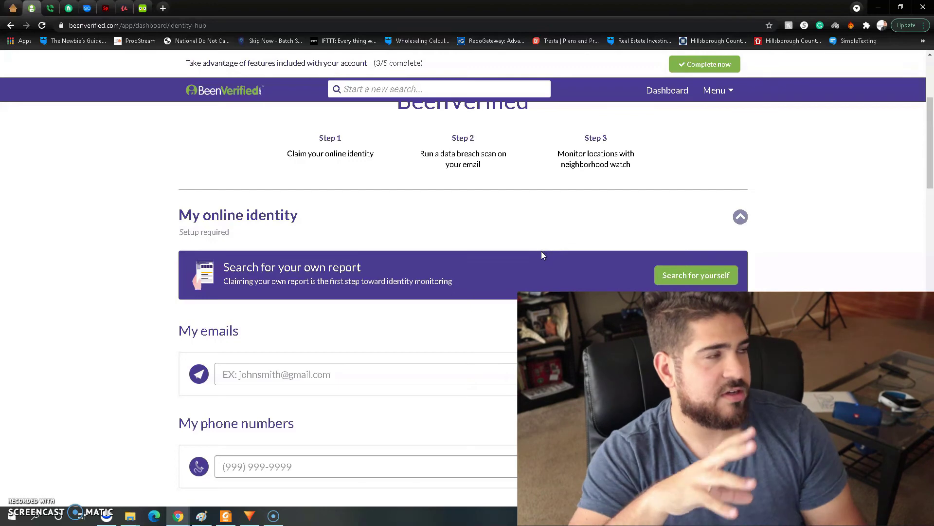
scroll(336, 329, "up", 4)
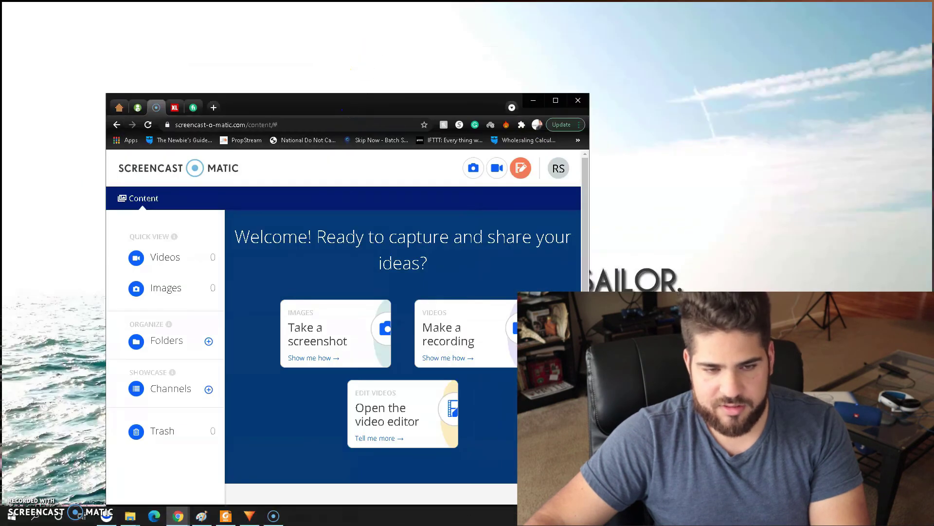
Switch to PropStream and dismiss the automatic logout notice before returning to the BeenVerified dashboard
double_click(358, 100)
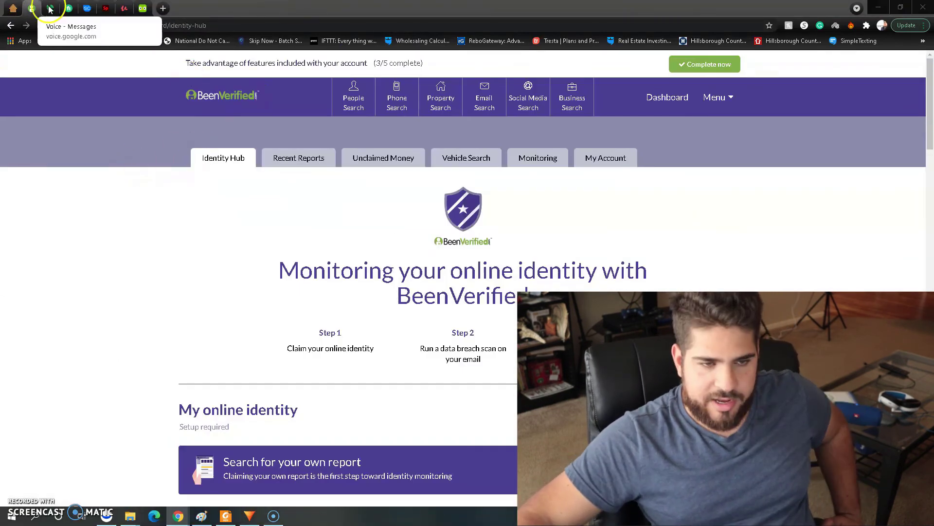
left_click(12, 8)
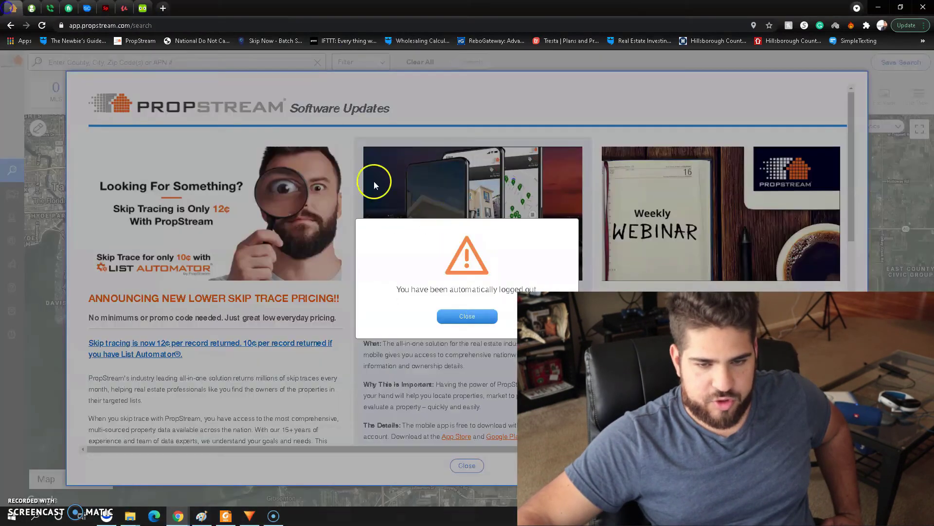
left_click(468, 317)
left_click(49, 9)
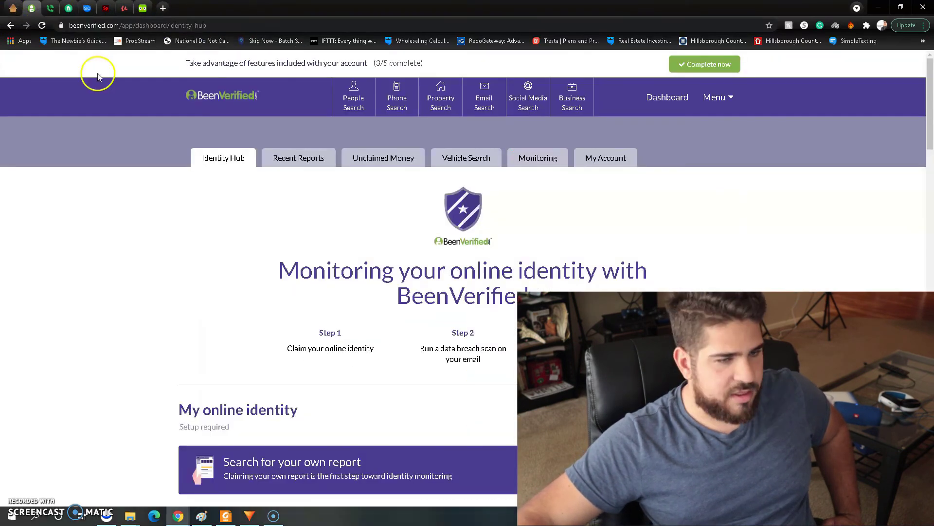
Switch to Smarter Contact and open its campaigns list
left_click(88, 8)
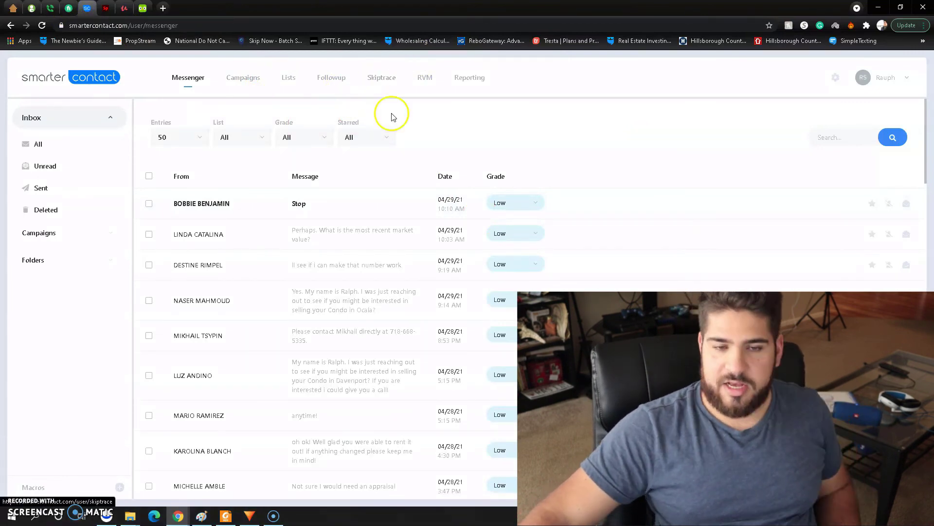
left_click(242, 78)
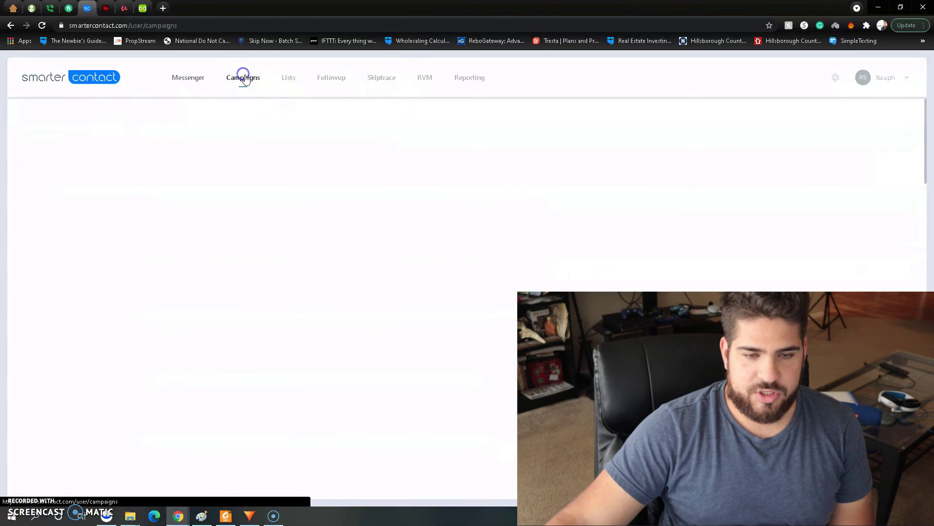